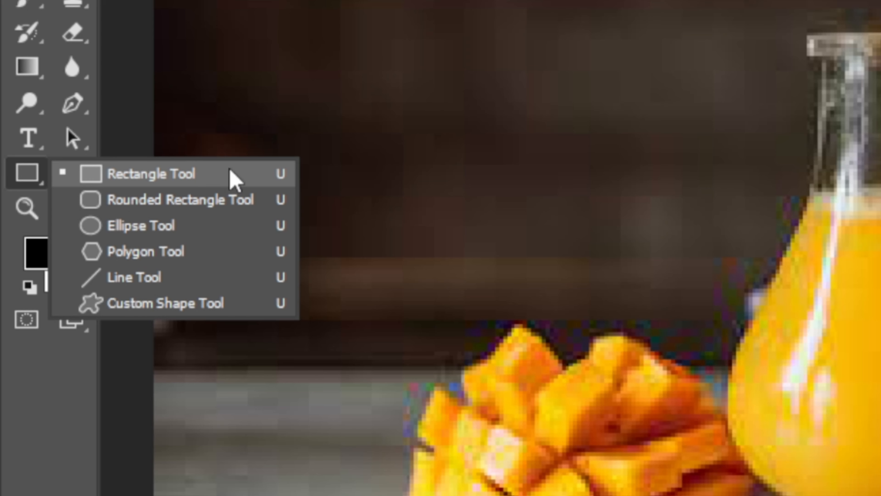
- Draw a rectangle shape with no fill and no stroke over the body of the juice bottle
left_click(207, 173)
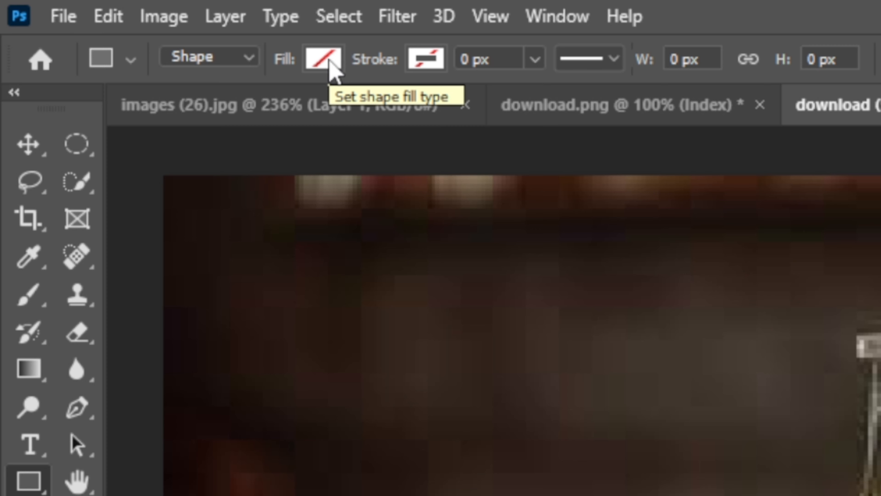
left_click(327, 61)
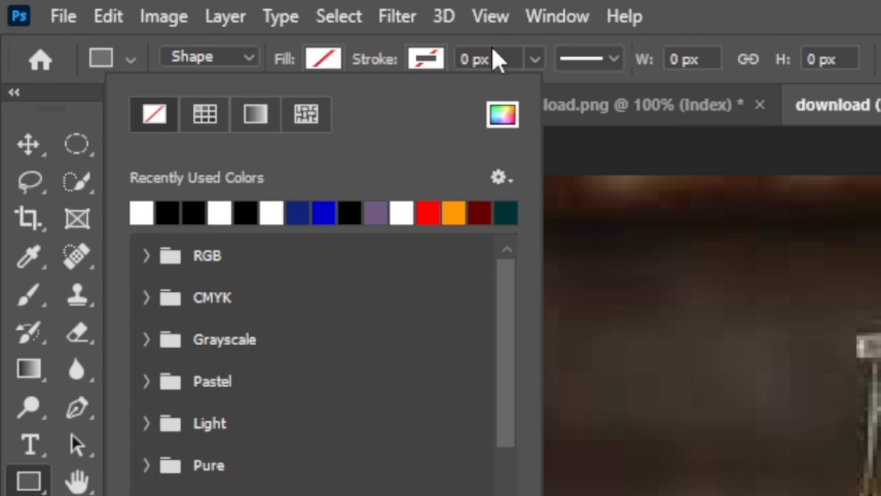
left_click(434, 66)
left_click(434, 66)
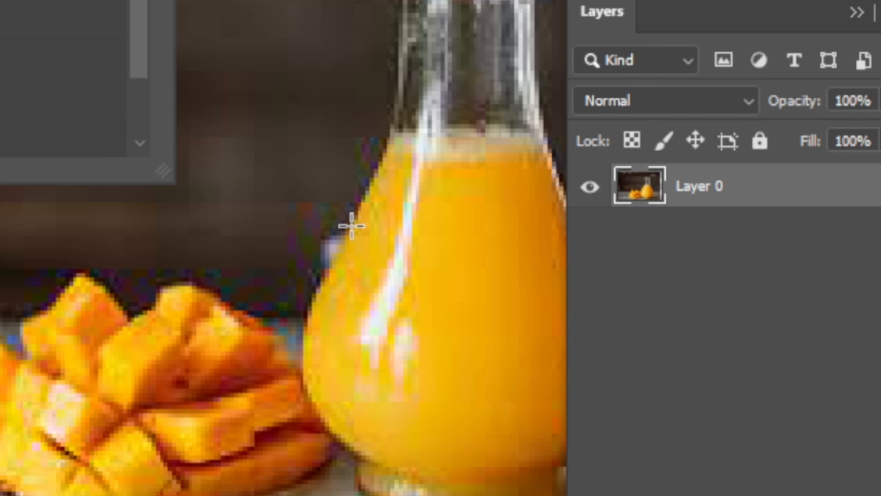
left_click(352, 226)
left_click_drag(349, 223, 562, 414)
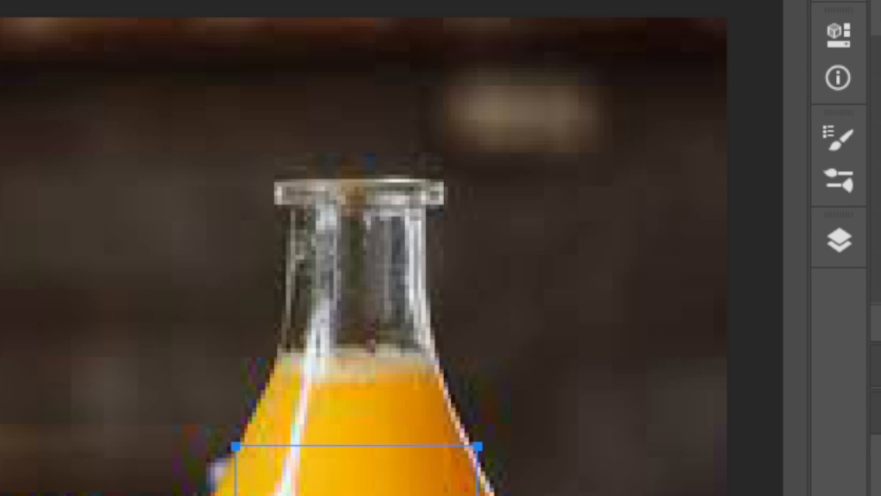
- Warp the rectangle so its upper edge bows upward and its lower edge bows downward, accepting conversion to a regular path
right_click(406, 491)
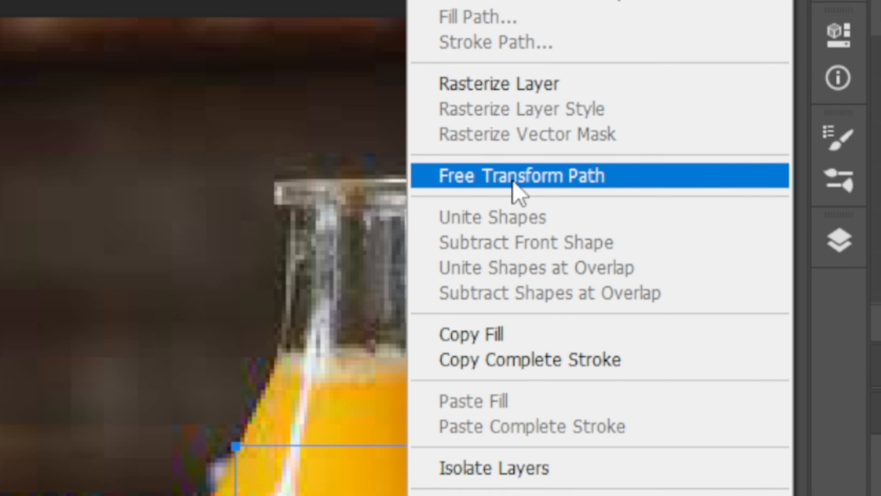
left_click(573, 182)
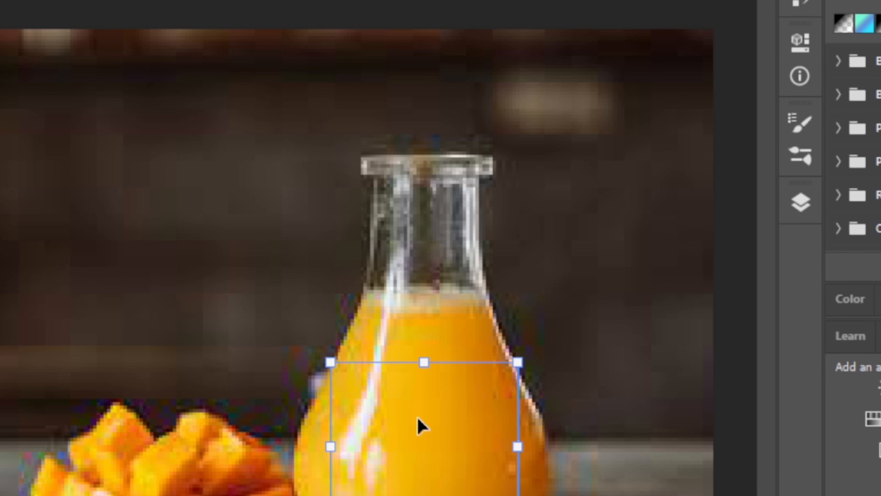
right_click(448, 422)
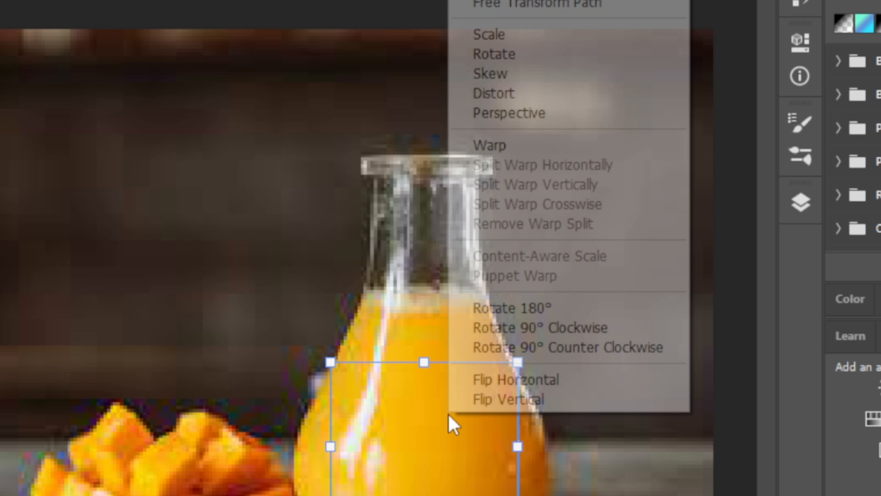
left_click(513, 150)
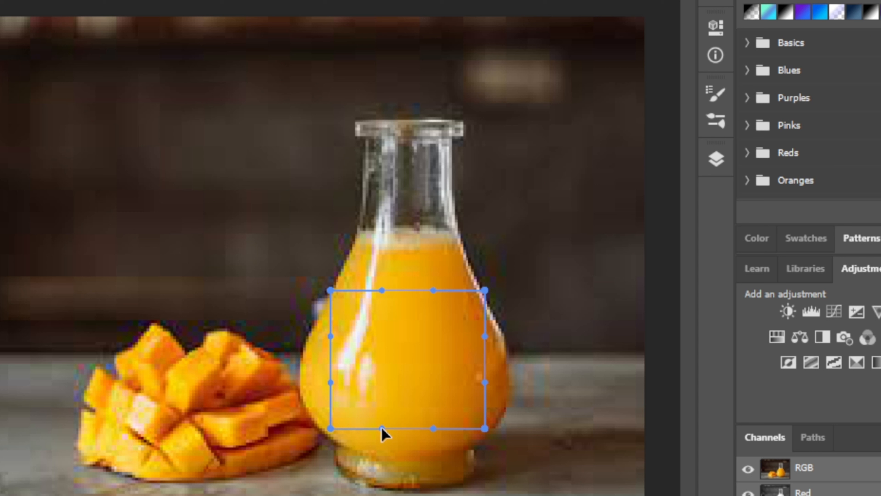
left_click_drag(383, 433, 432, 441)
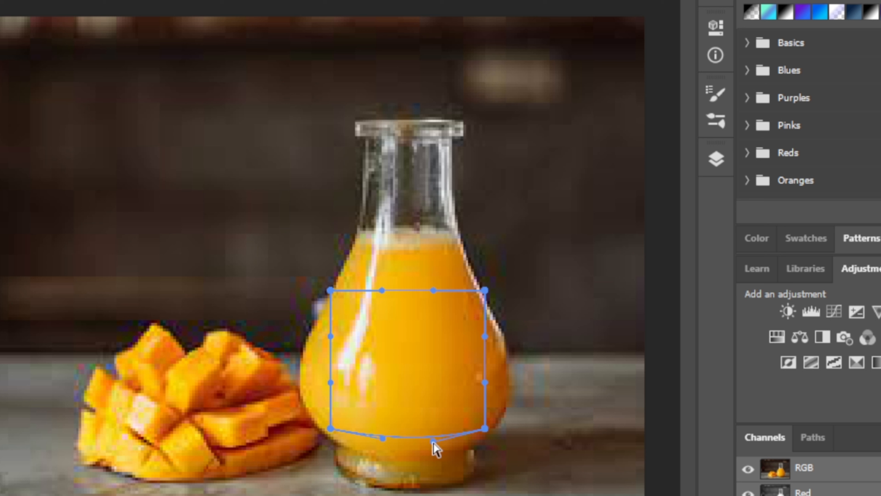
left_click_drag(384, 292, 381, 280)
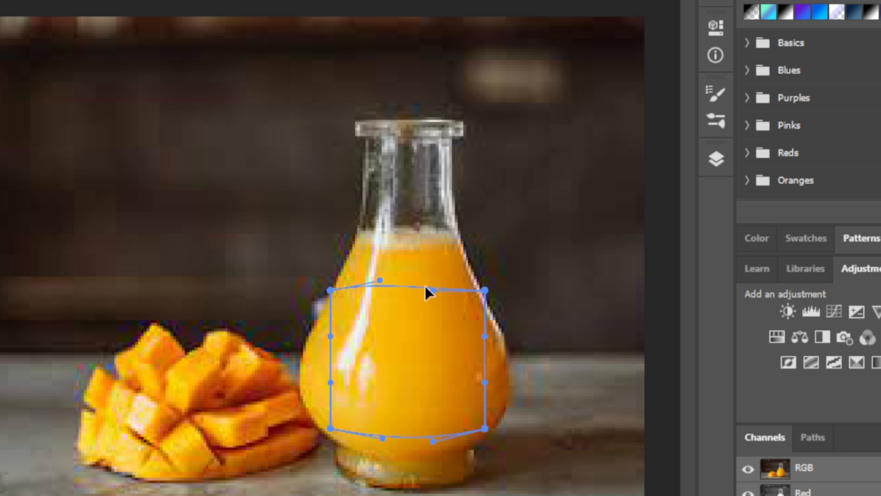
left_click_drag(434, 292, 434, 274)
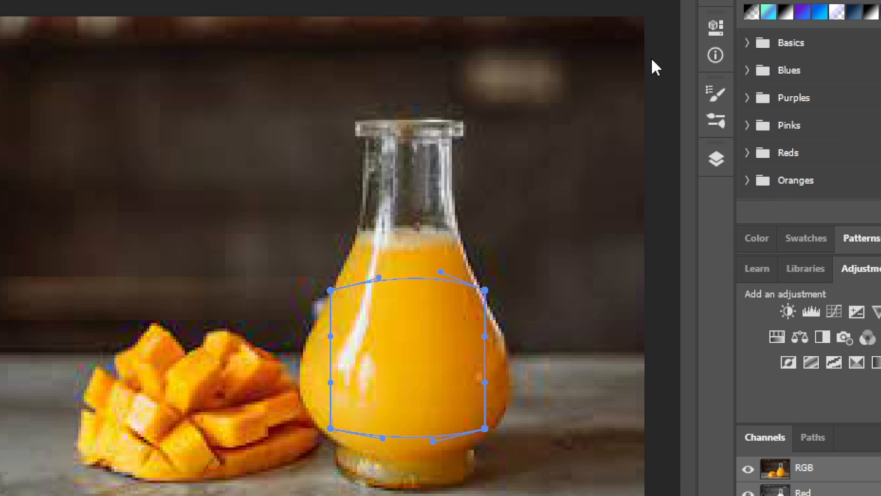
key("Return")
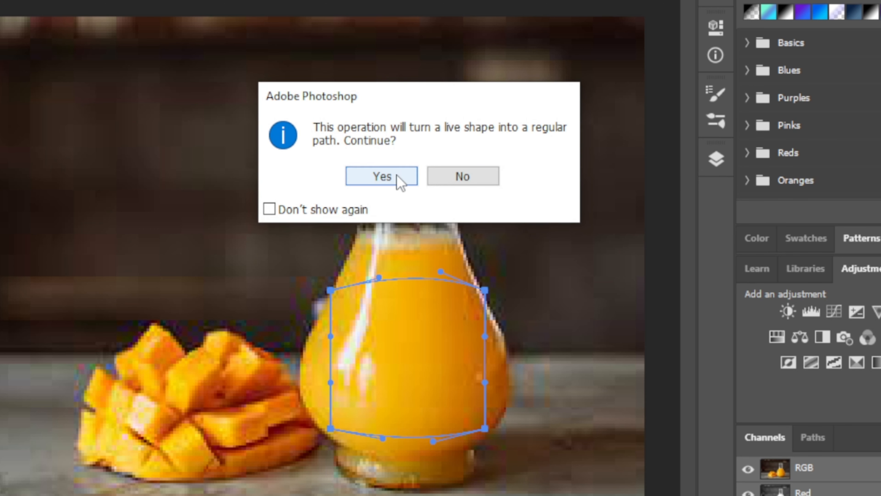
left_click(398, 178)
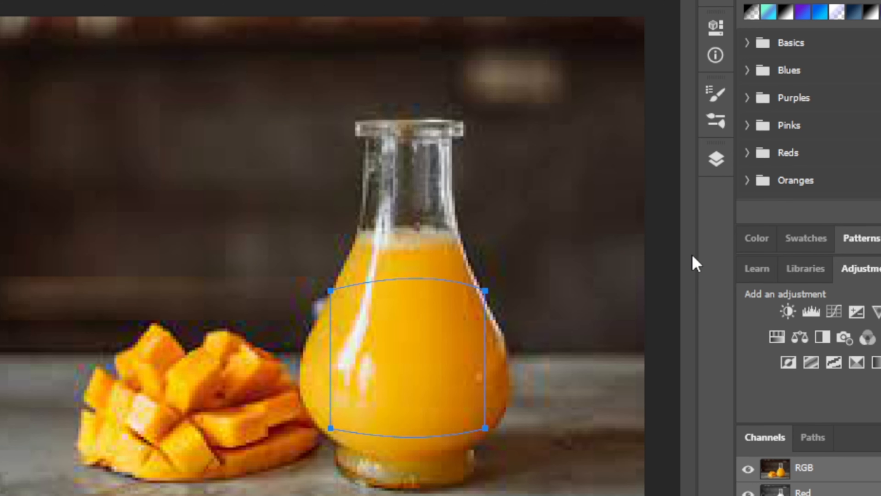
- Convert the Rectangle 1 layer to a smart object and open its contents for editing
right_click(568, 342)
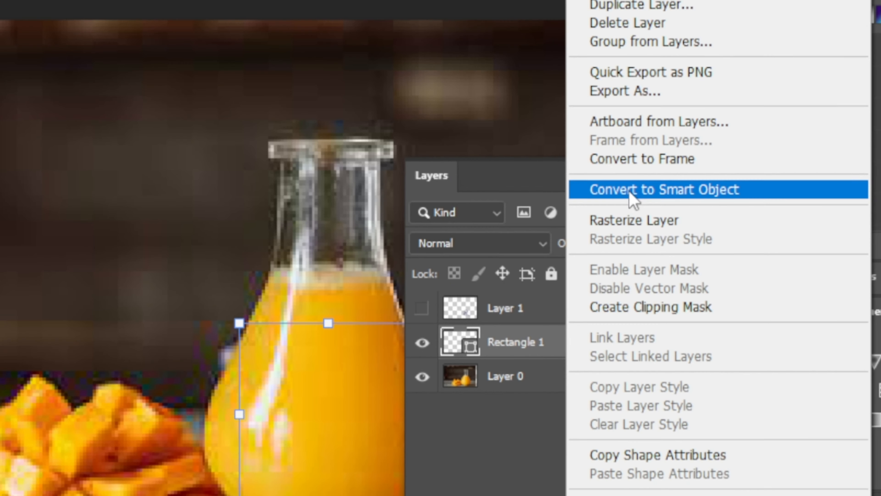
left_click(630, 191)
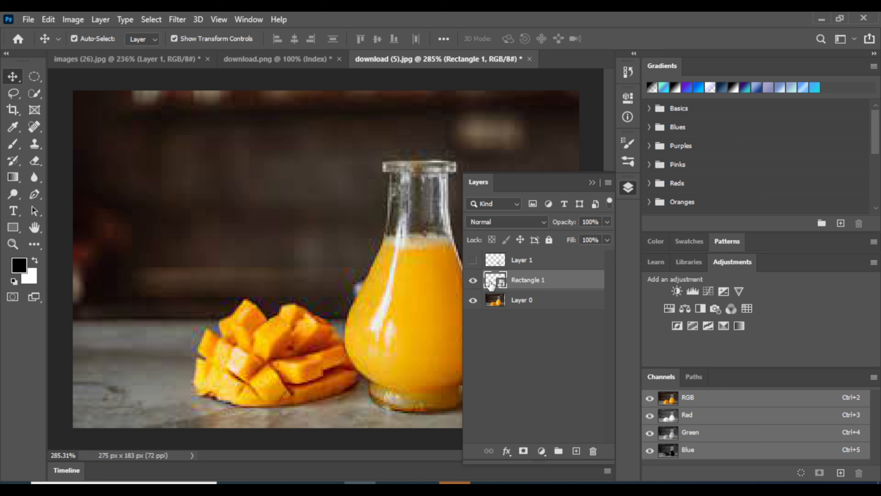
double_click(453, 345)
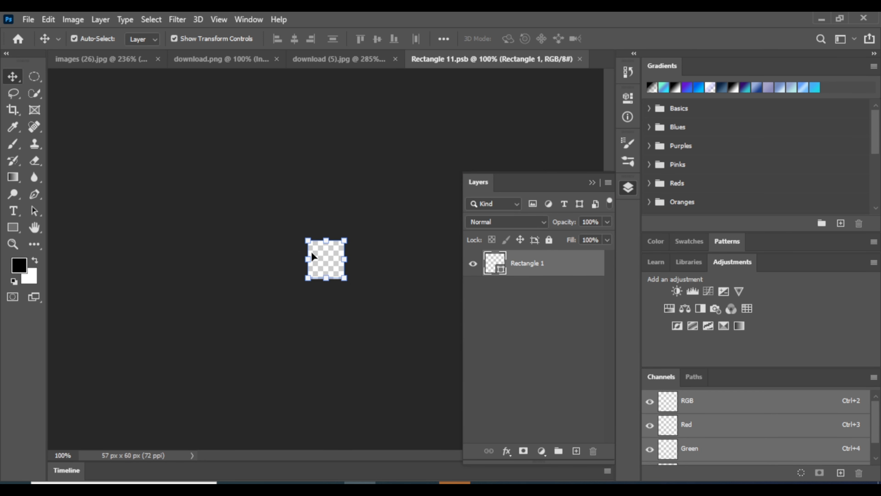
- Paste the copied blue R logo into the smart object and shift it slightly within the canvas
scroll(295, 257, "up", 5)
scroll(290, 257, "up", 7)
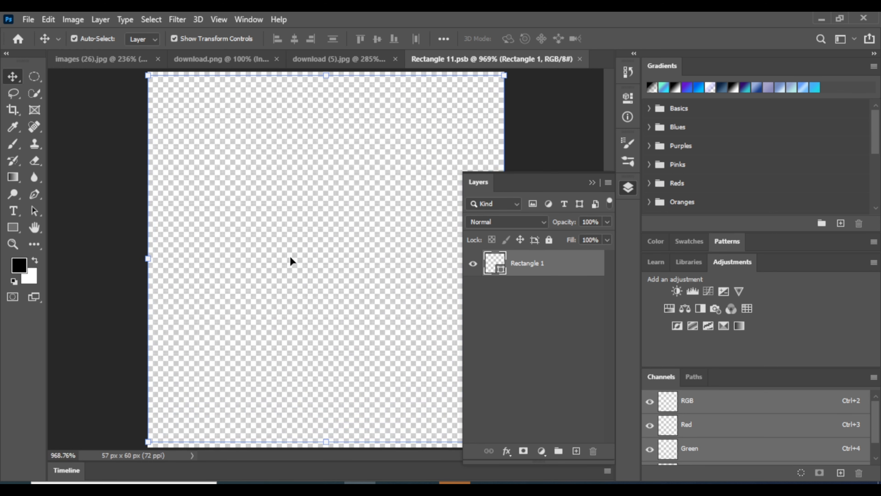
key("ctrl+v")
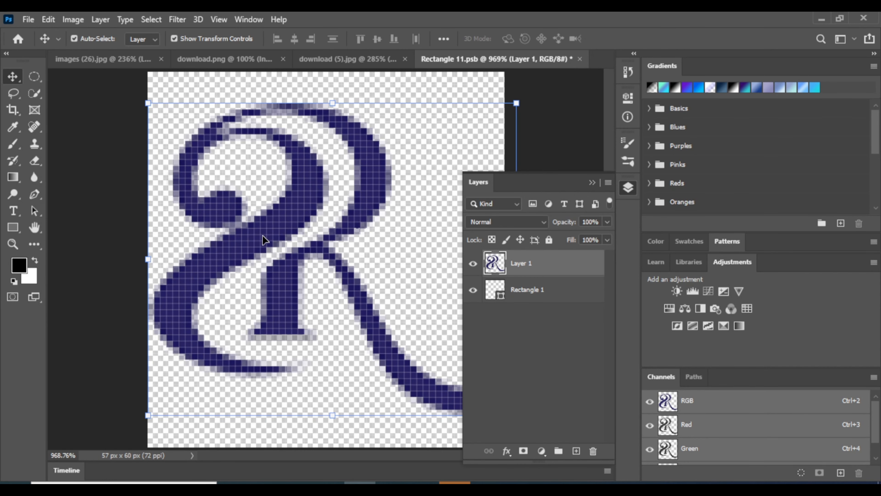
key("Return")
left_click_drag(255, 230, 257, 227)
left_click_drag(260, 224, 271, 226)
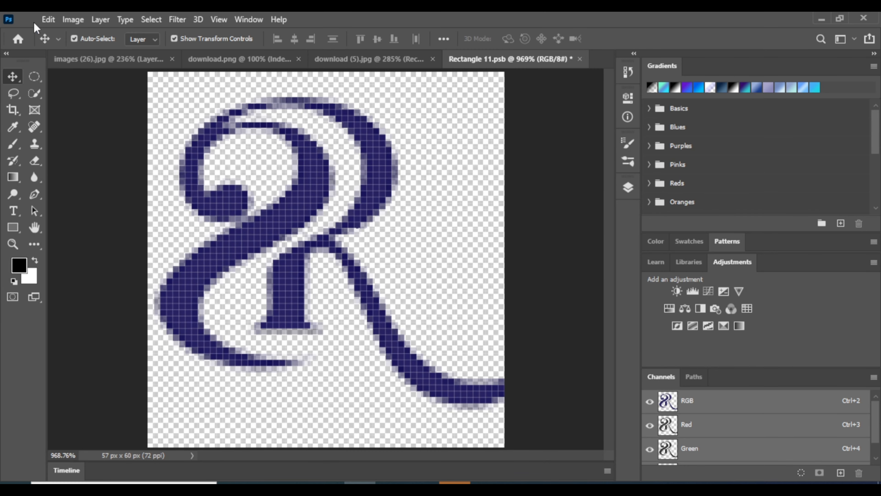
- Save the smart object's contents and reposition the logo slightly to the right on the bottle in download (5).jpg
left_click(23, 21)
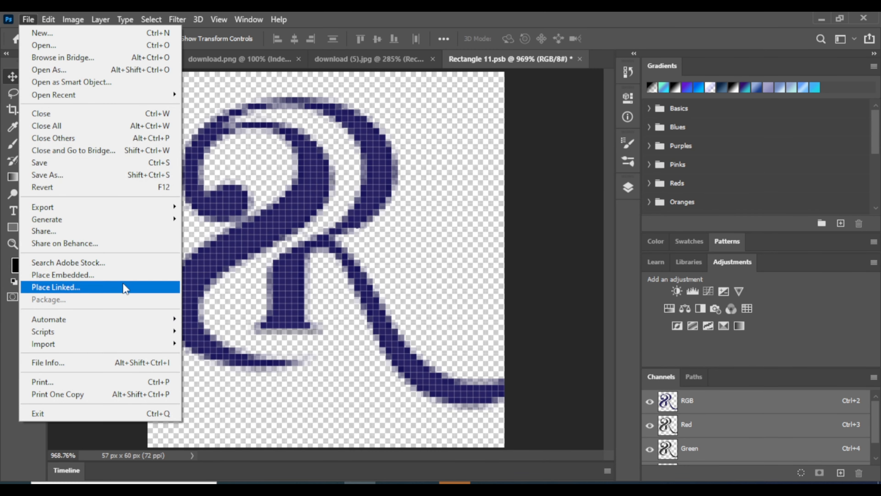
left_click(83, 170)
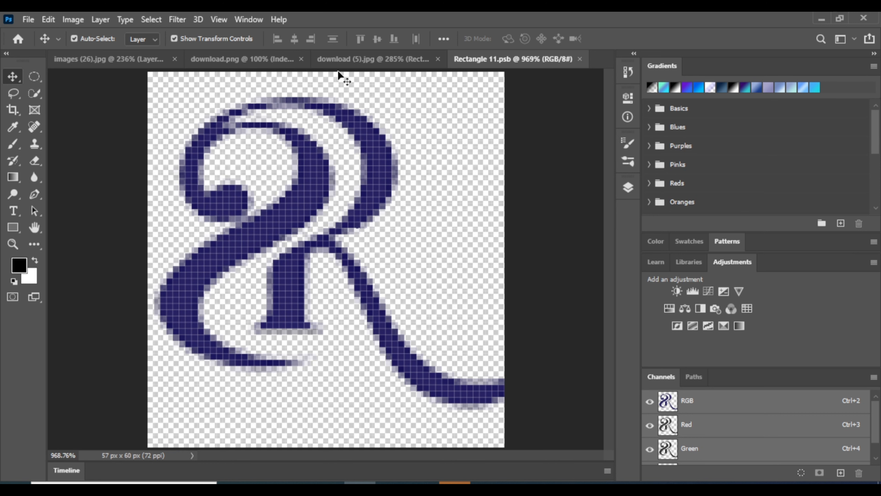
left_click(345, 60)
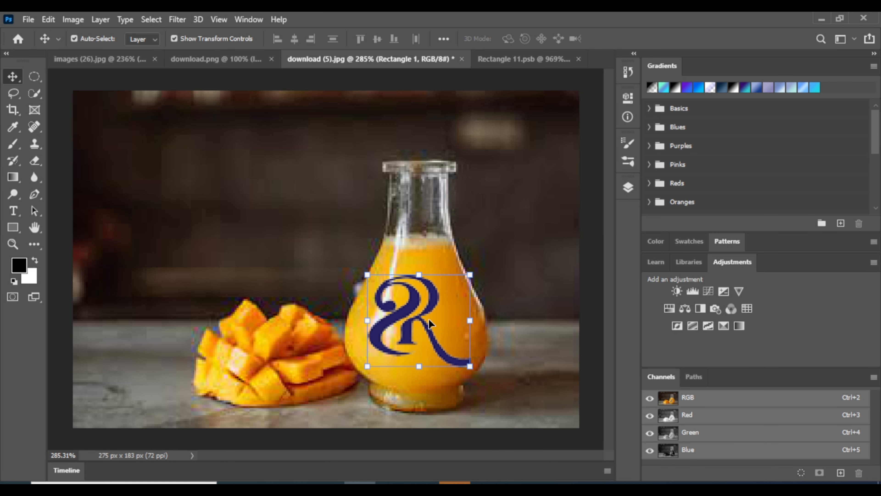
left_click_drag(420, 320, 429, 316)
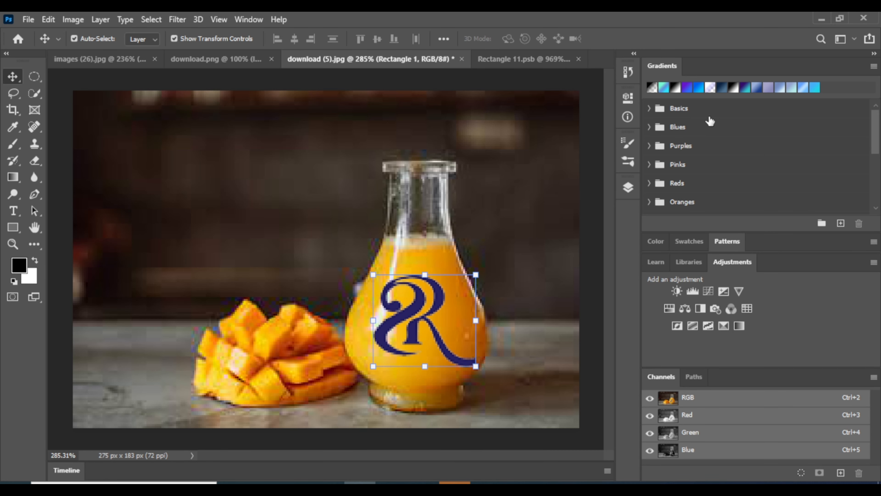
- Apply Blend If to the Rectangle 1 layer, splitting the underlying layer's black slider with its upper half at 128 and raising its lower half
left_click(629, 185)
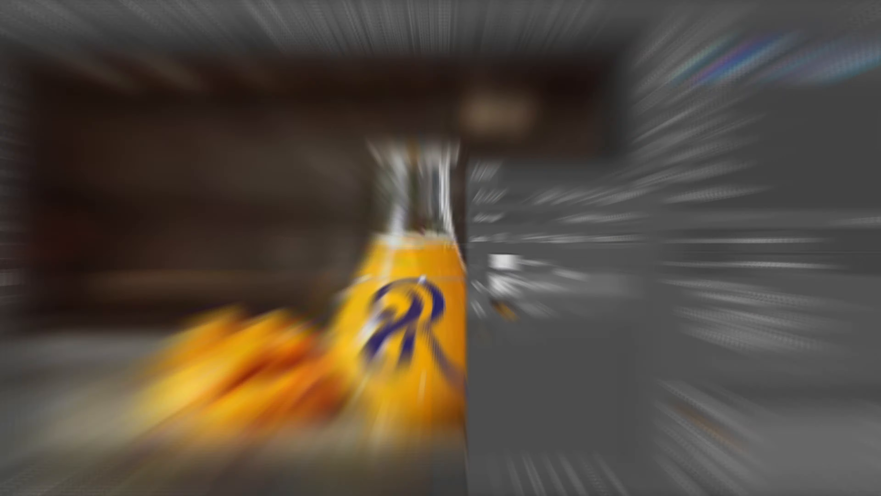
right_click(558, 264)
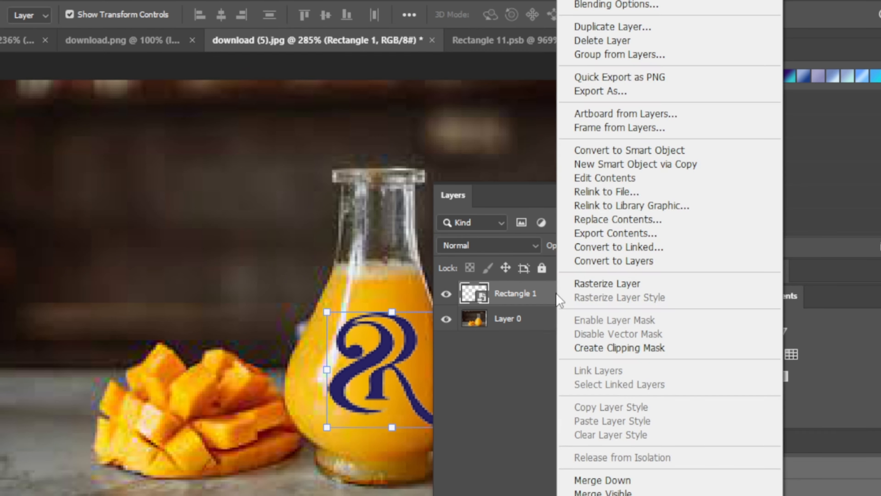
left_click(626, 3)
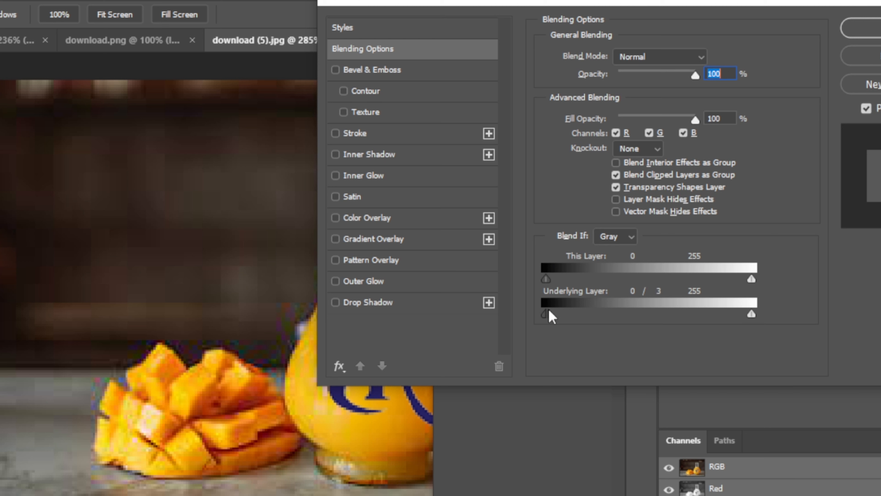
left_click_drag(549, 310, 590, 320)
left_click_drag(587, 4, 636, 3)
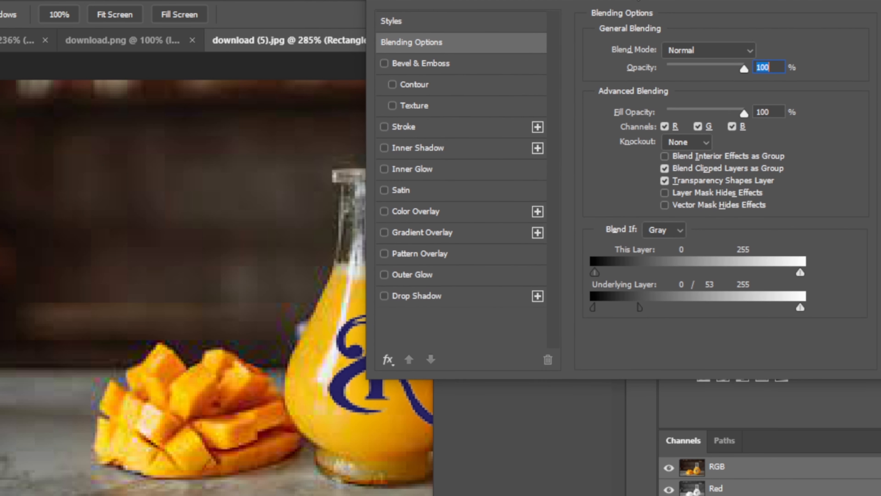
left_click_drag(642, 313, 679, 315)
left_click_drag(597, 311, 604, 314)
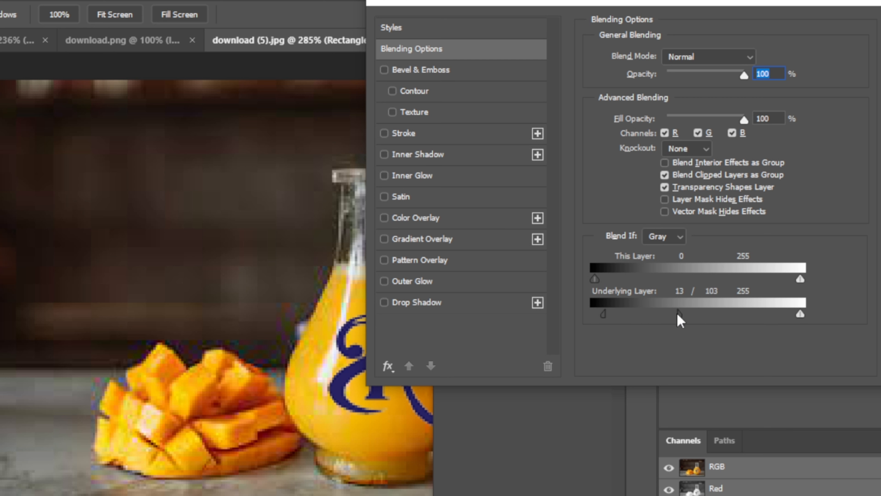
left_click_drag(681, 315, 704, 315)
left_click_drag(607, 314, 590, 314)
left_click_drag(705, 315, 724, 314)
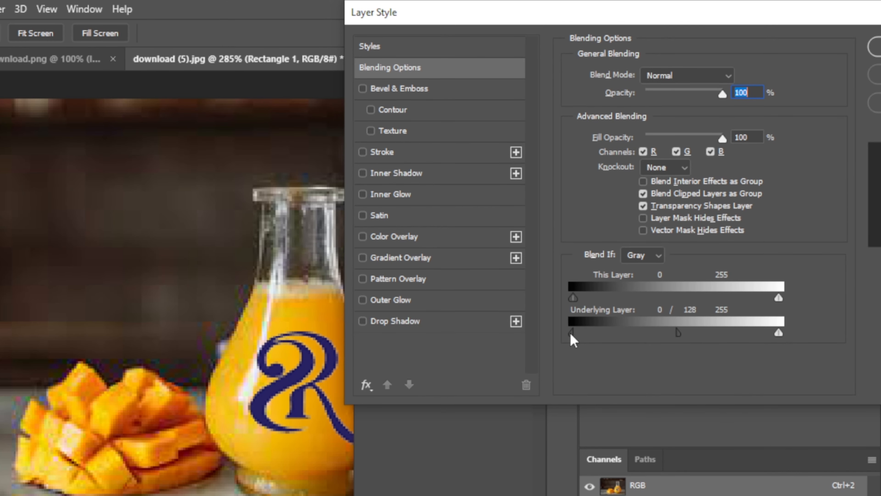
left_click_drag(571, 332, 600, 334)
left_click_drag(718, 7, 655, 10)
left_click(833, 54)
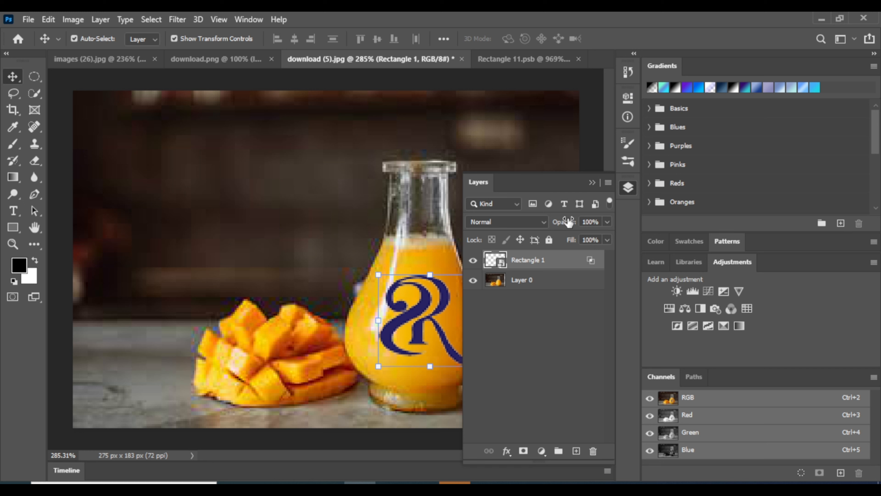
- Preview the Color Dodge blend mode on the logo layer and return it to Normal
left_click(457, 267)
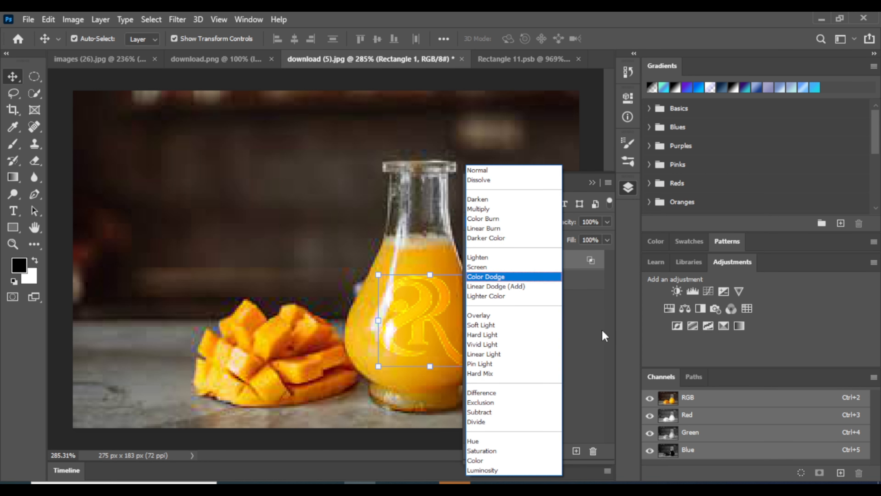
left_click(517, 114)
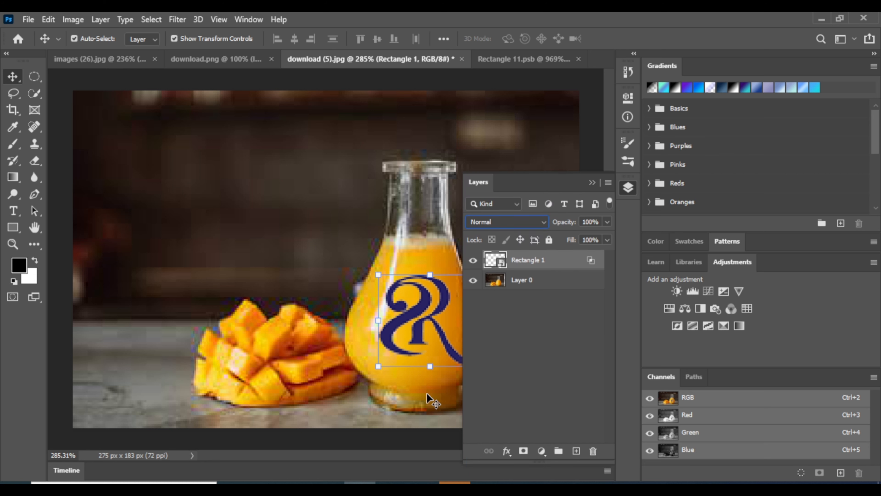
- Nudge the logo slightly left on the bottle, collapse the layer list, and select the logo again
left_click_drag(413, 321, 409, 319)
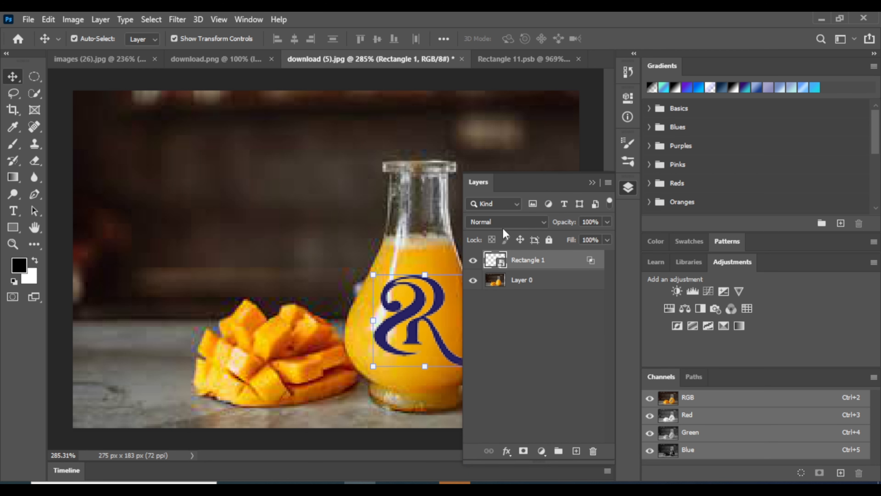
left_click(592, 183)
left_click(526, 235)
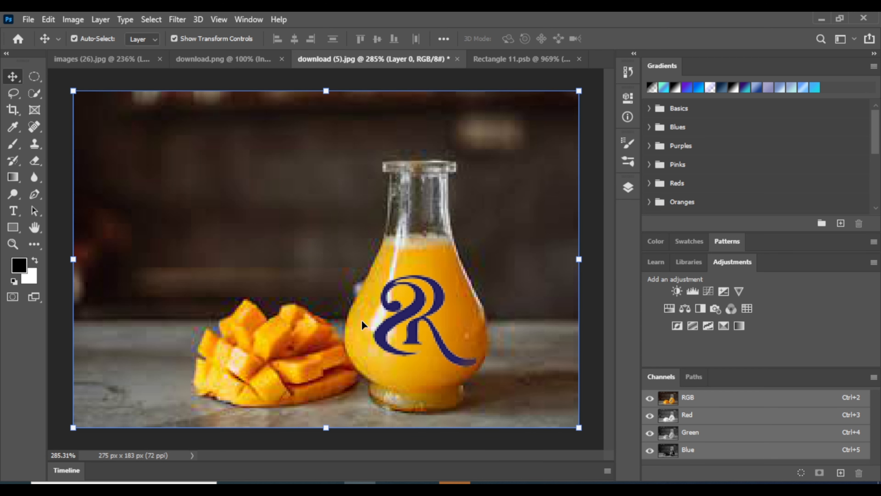
left_click(416, 306)
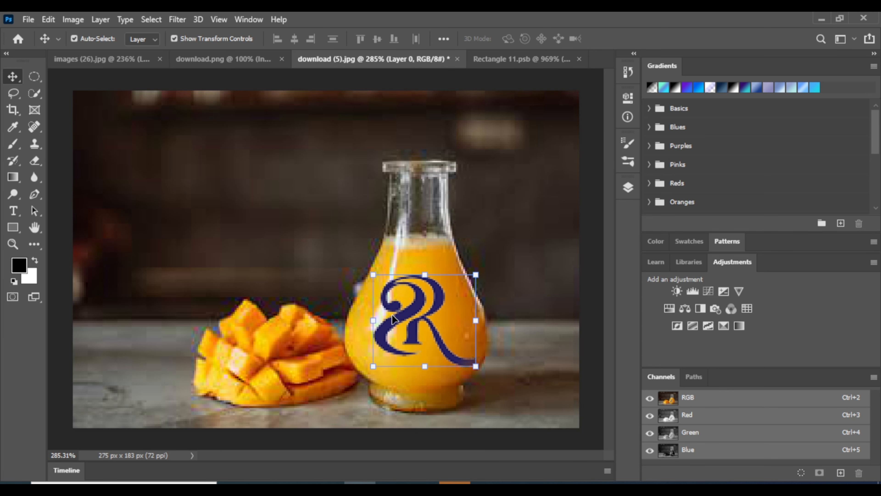